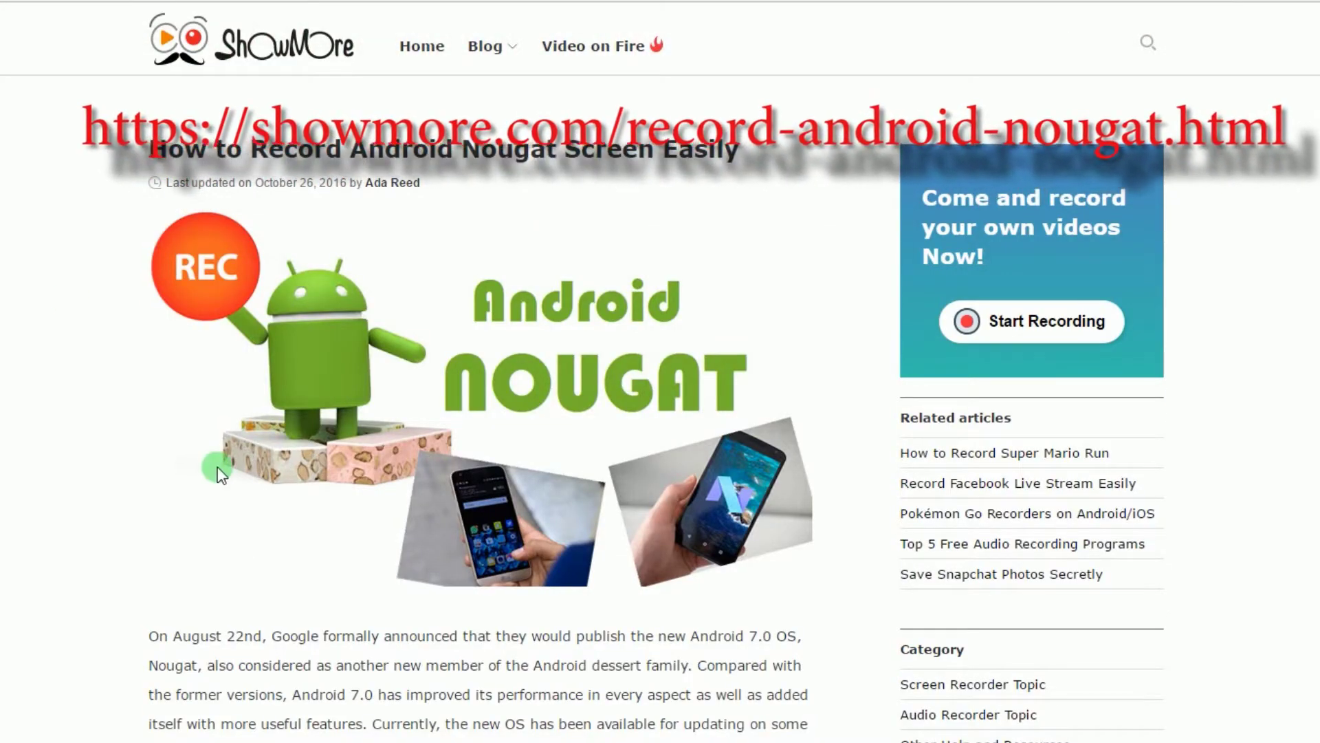
scroll(216, 466, "down", 10)
Step: Download android-recorder.exe from the article's Download button and save it to Downloads
left_click(310, 561)
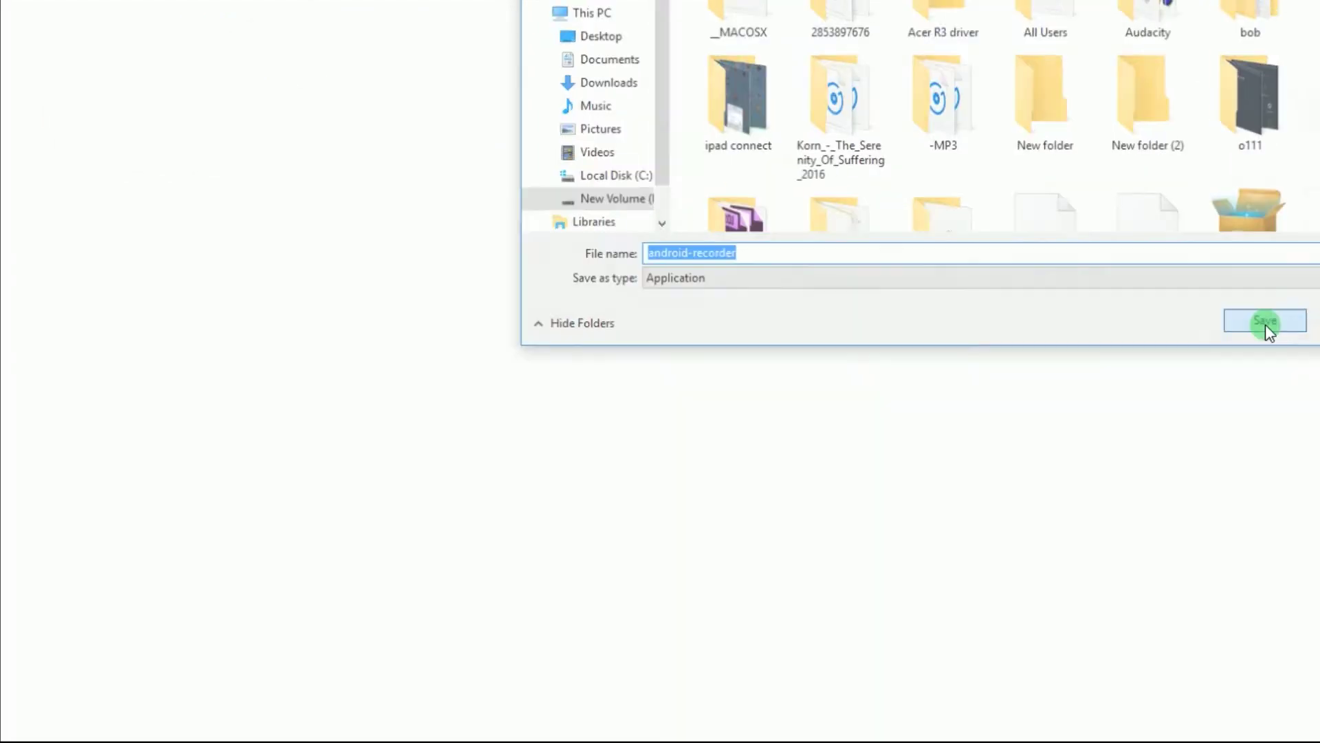
left_click(984, 533)
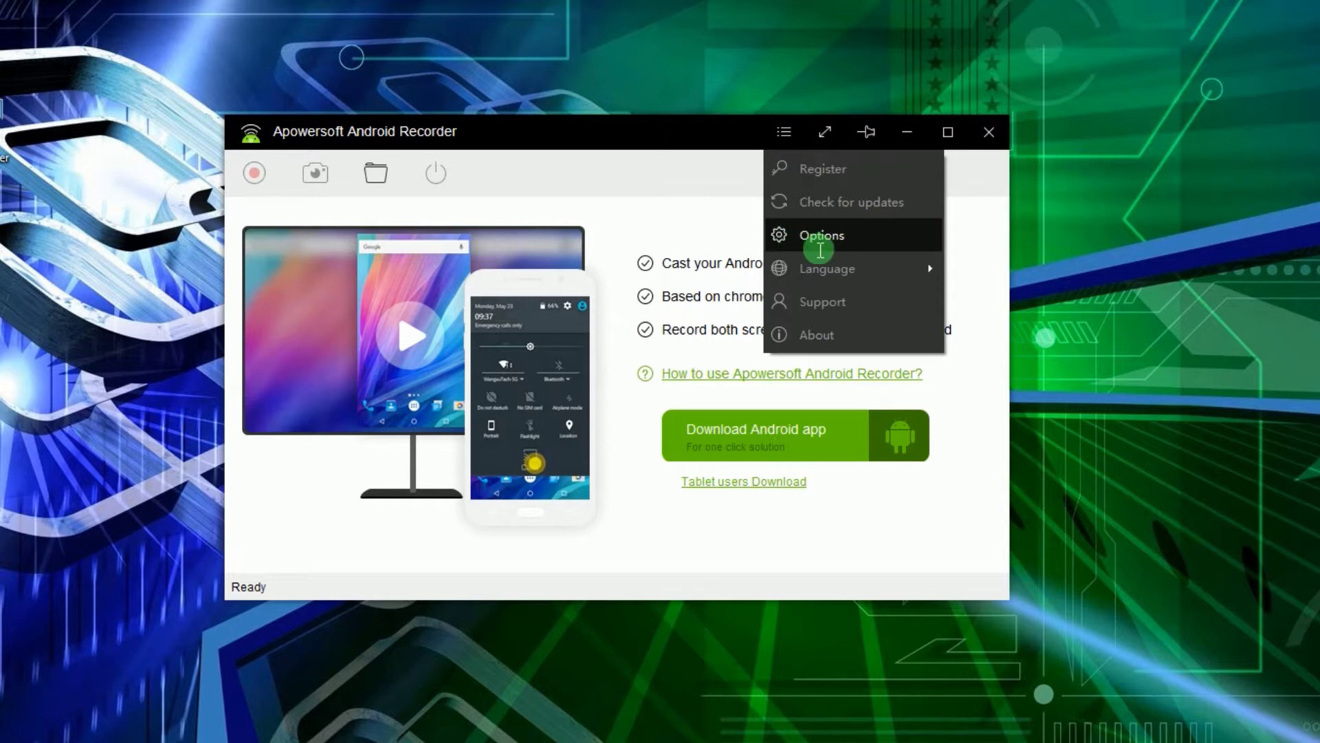
left_click(821, 242)
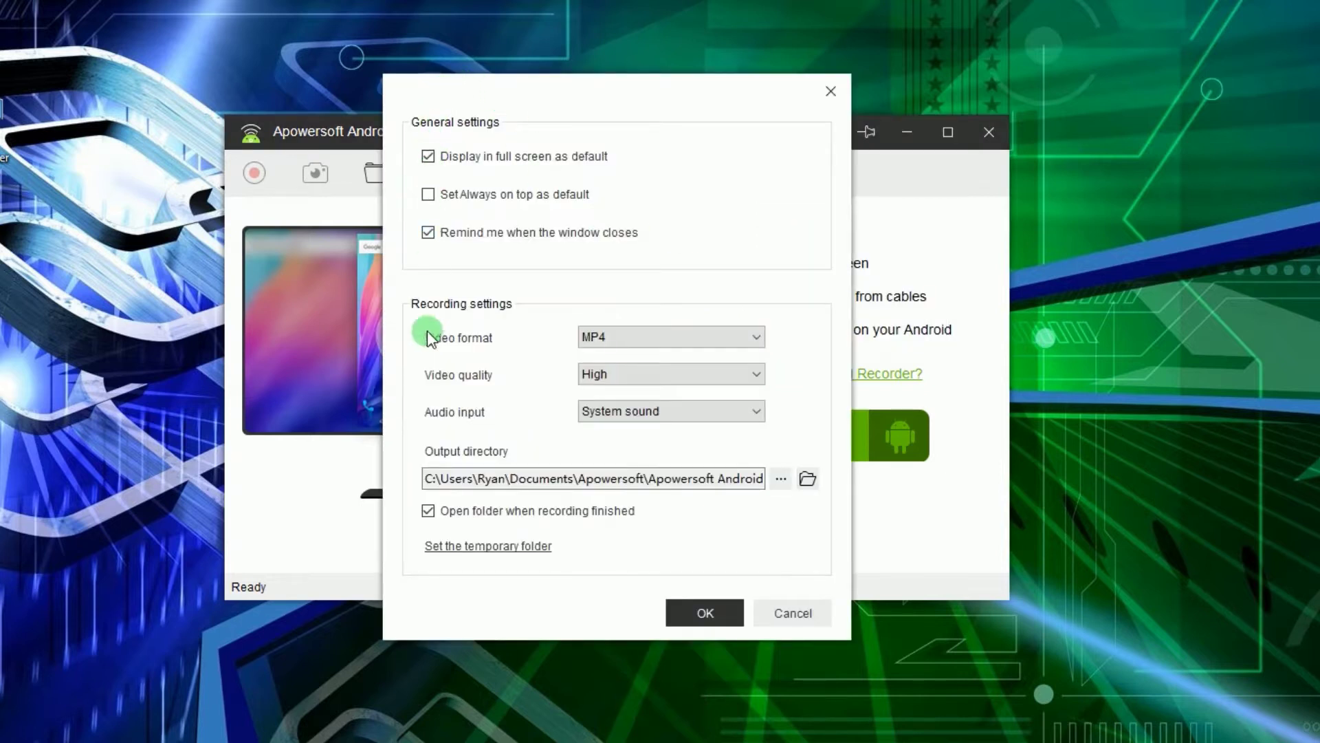
left_click(598, 338)
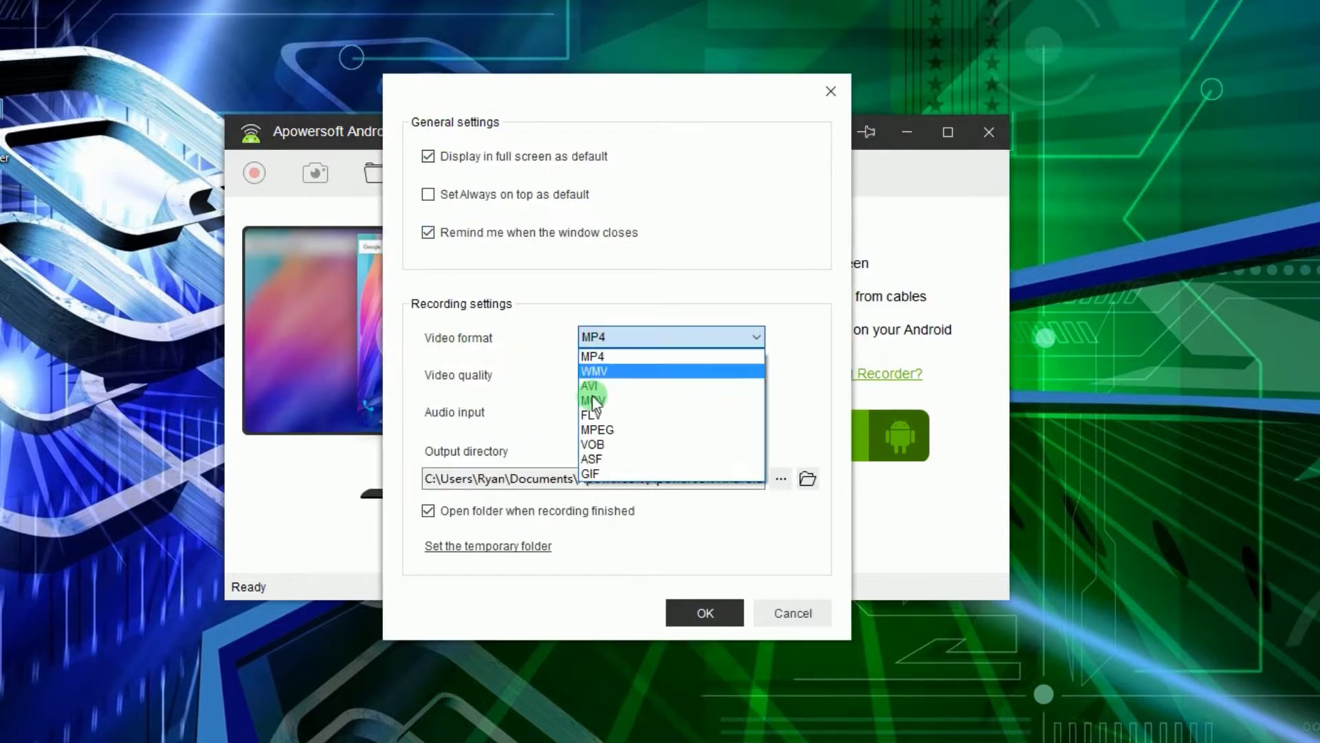
left_click(591, 347)
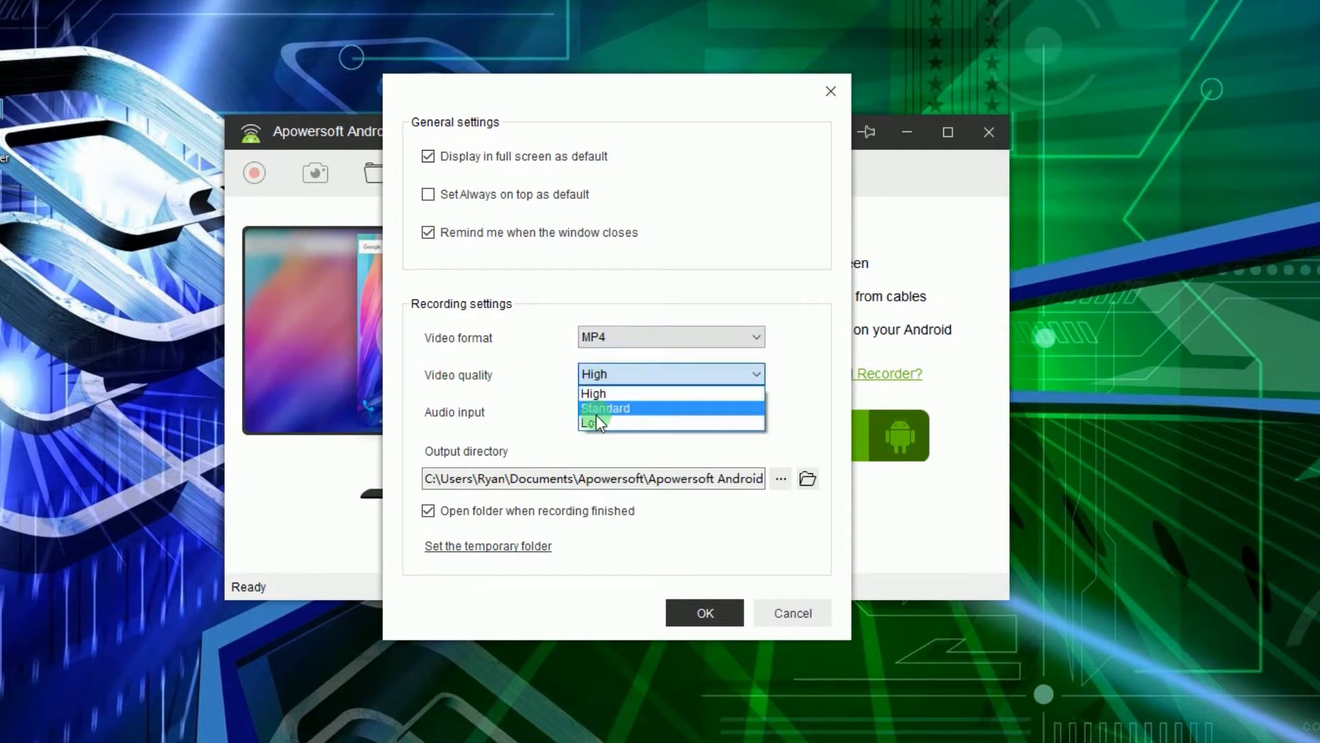
left_click(604, 411)
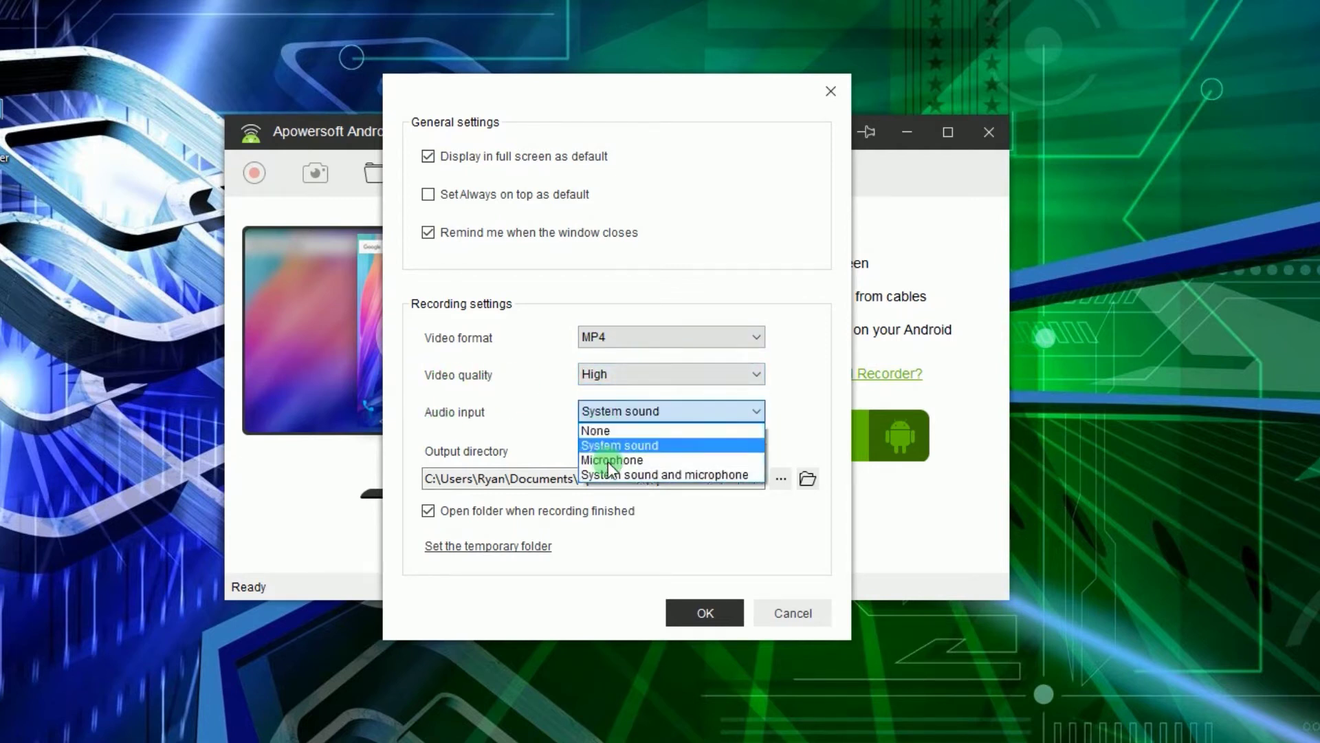
left_click(677, 624)
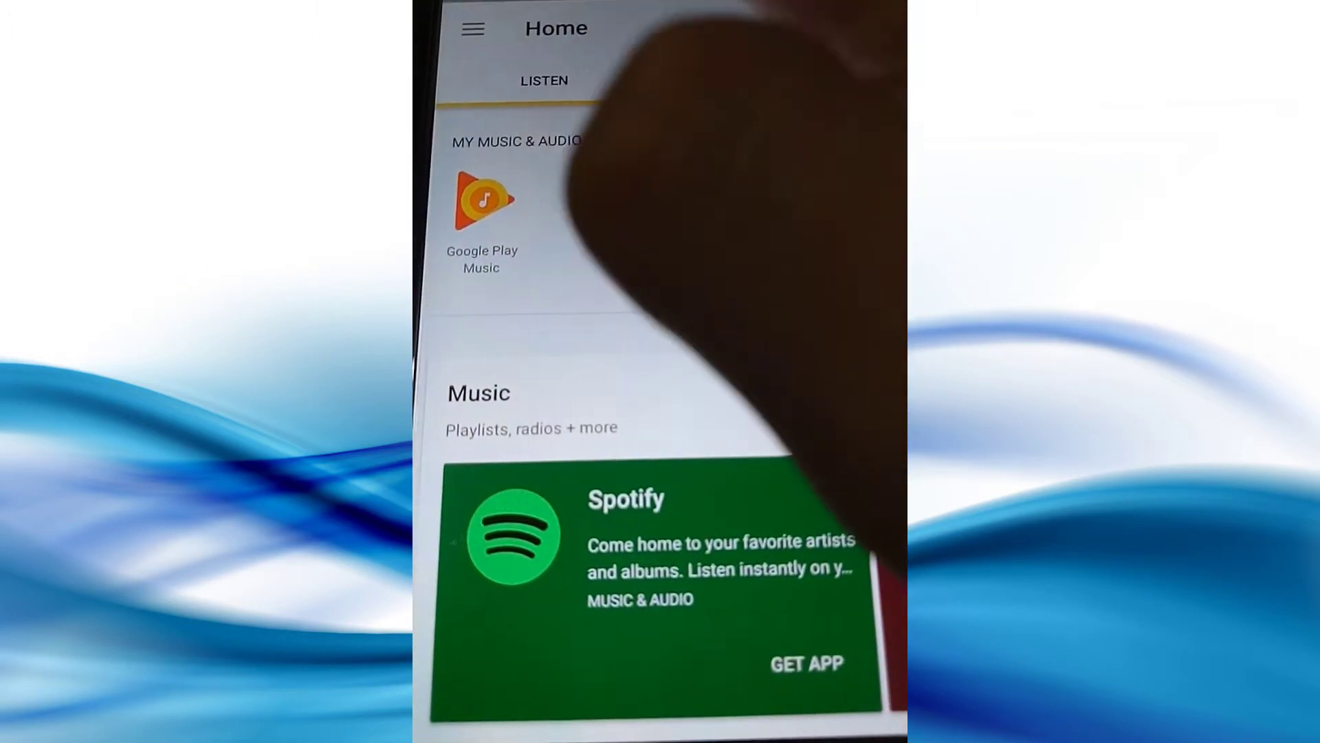
Step: Cast the phone screen to the Apowersoft device via Google Home's Cast screen / audio page
left_click(474, 36)
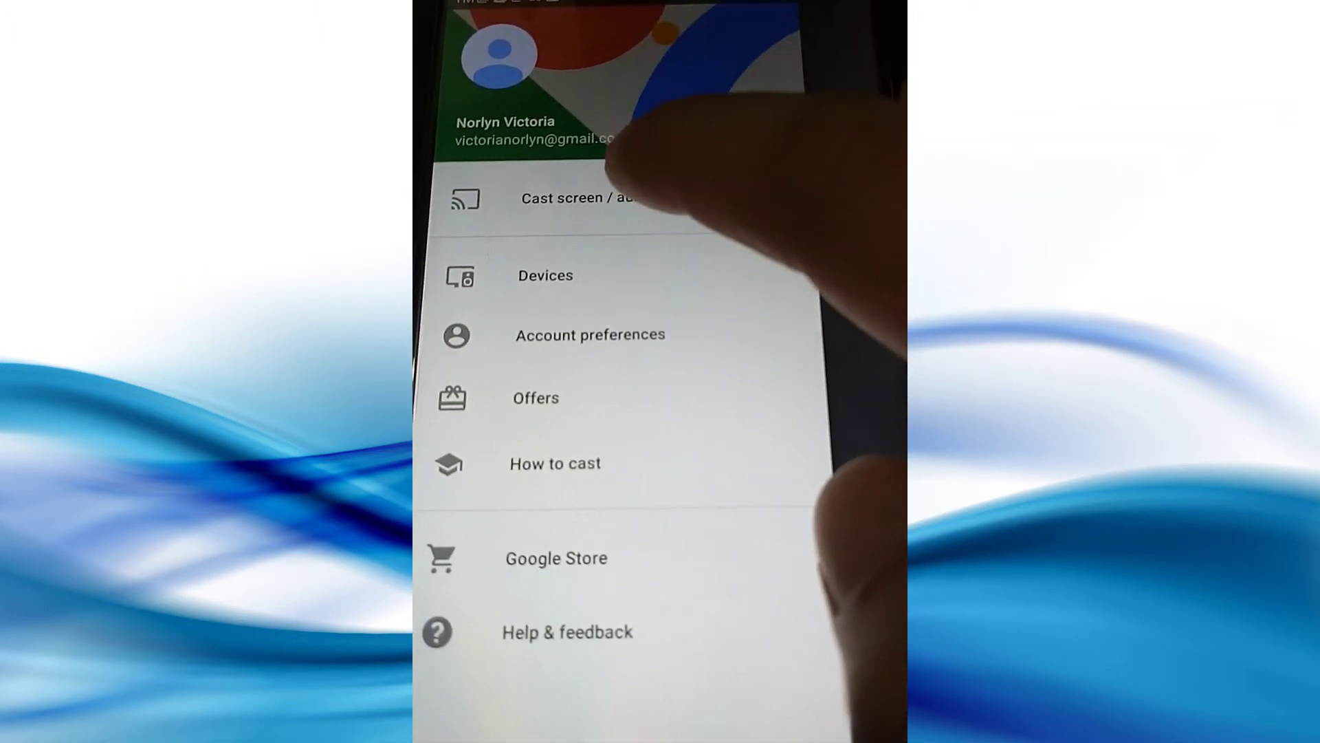
left_click(619, 187)
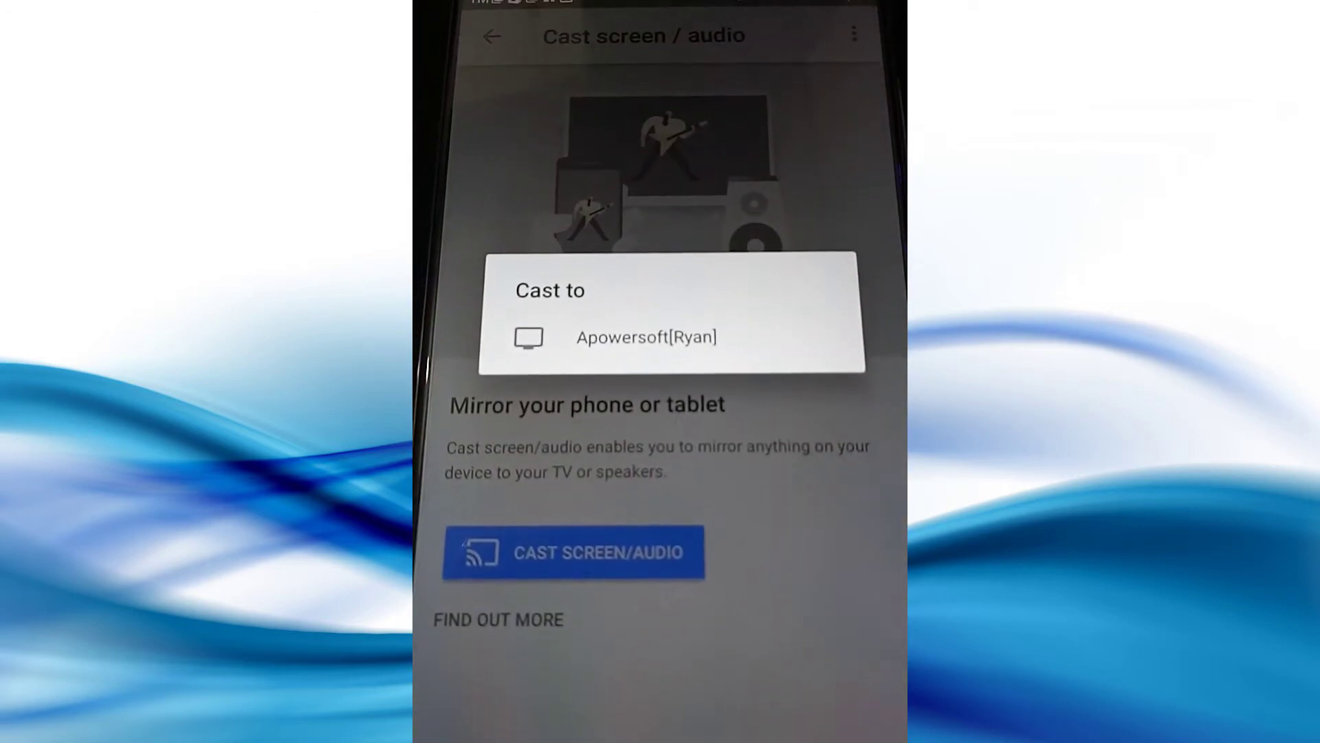
left_click(640, 325)
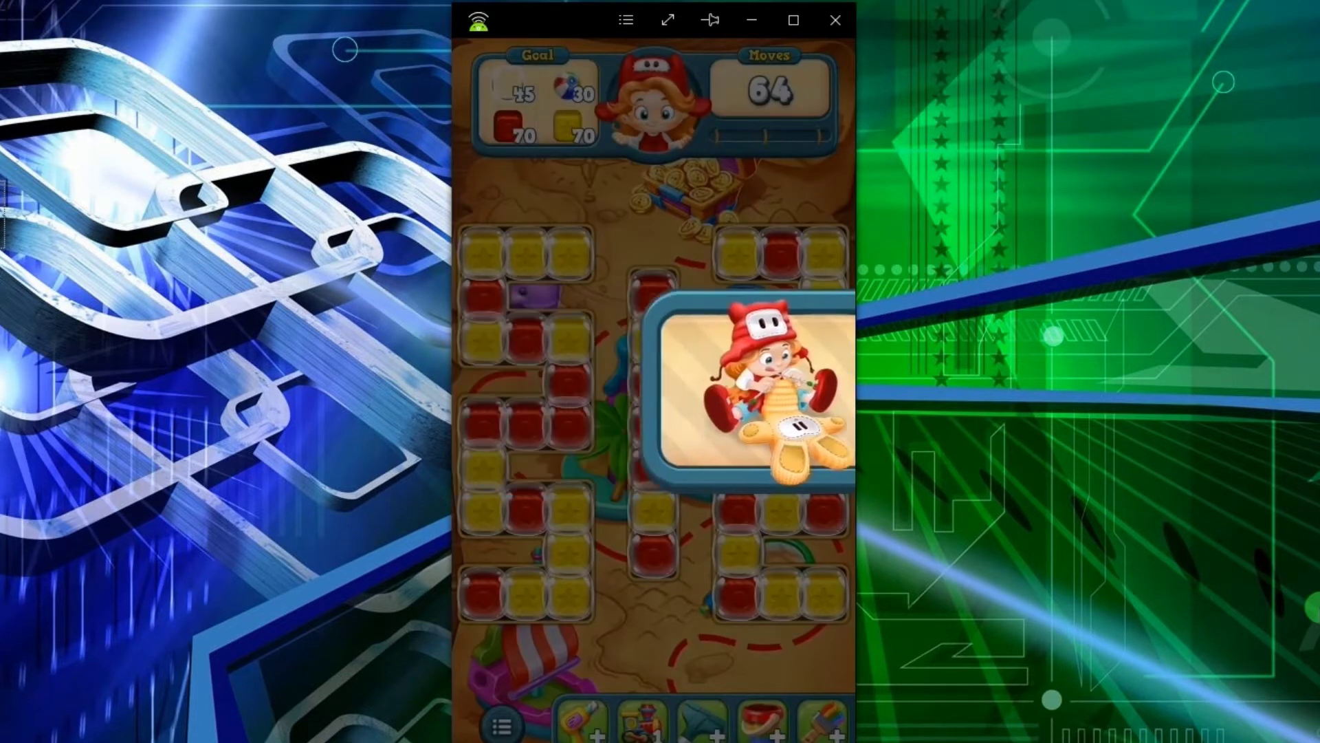
mouse_move(603, 145)
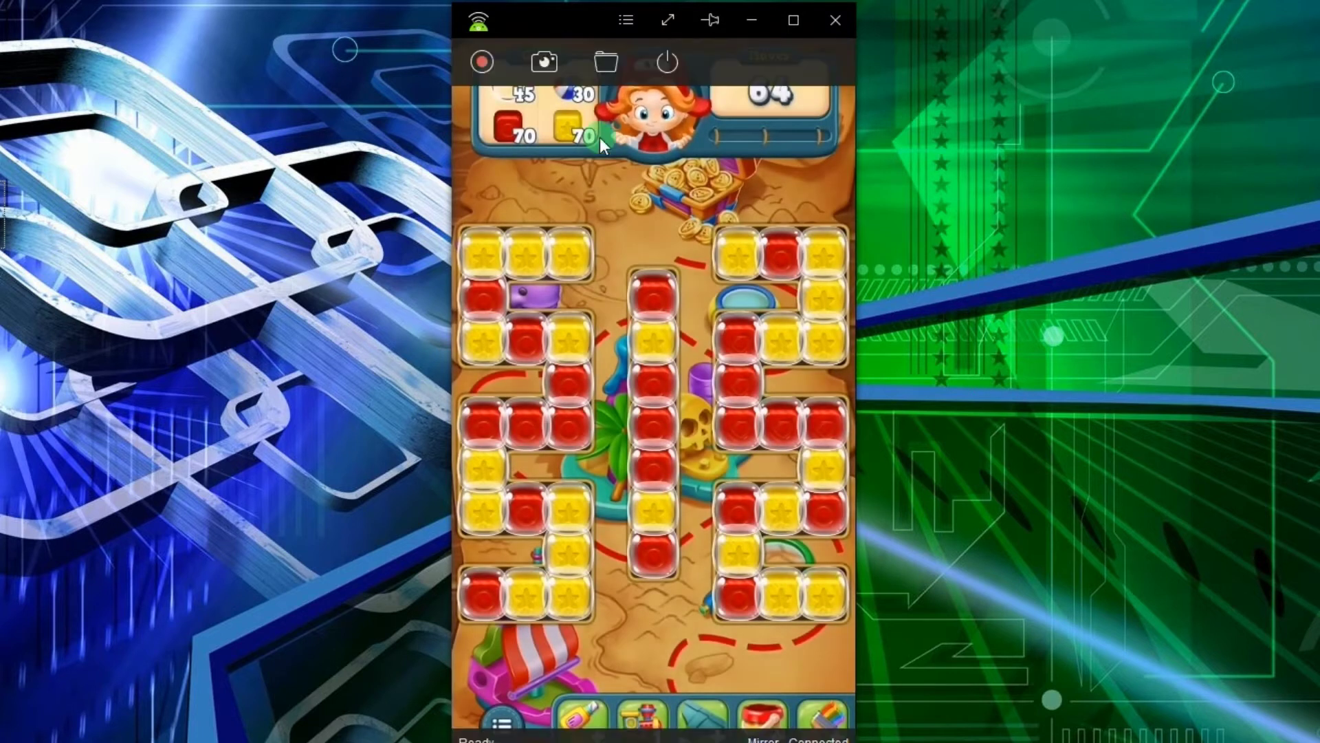
Step: Record the mirrored Toy Blast game, play back the saved clip, and close the mirror window
left_click(479, 65)
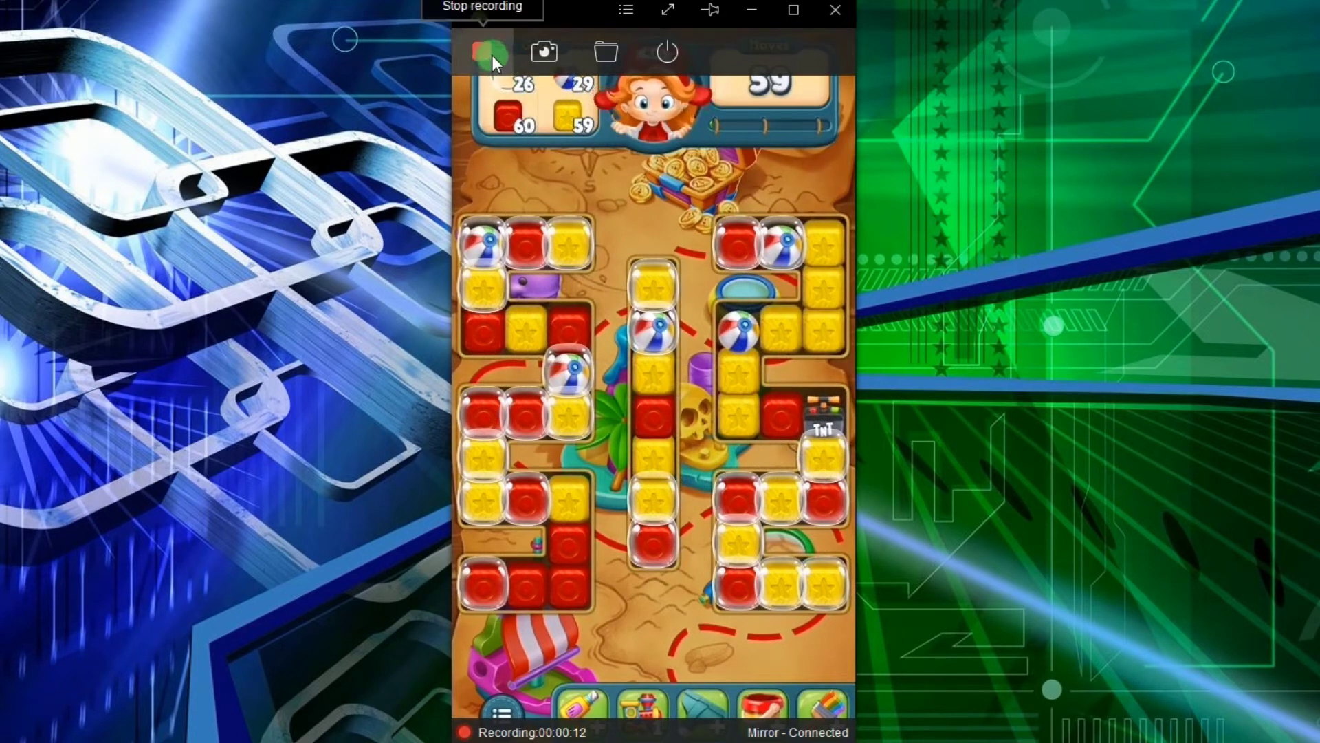
left_click(492, 55)
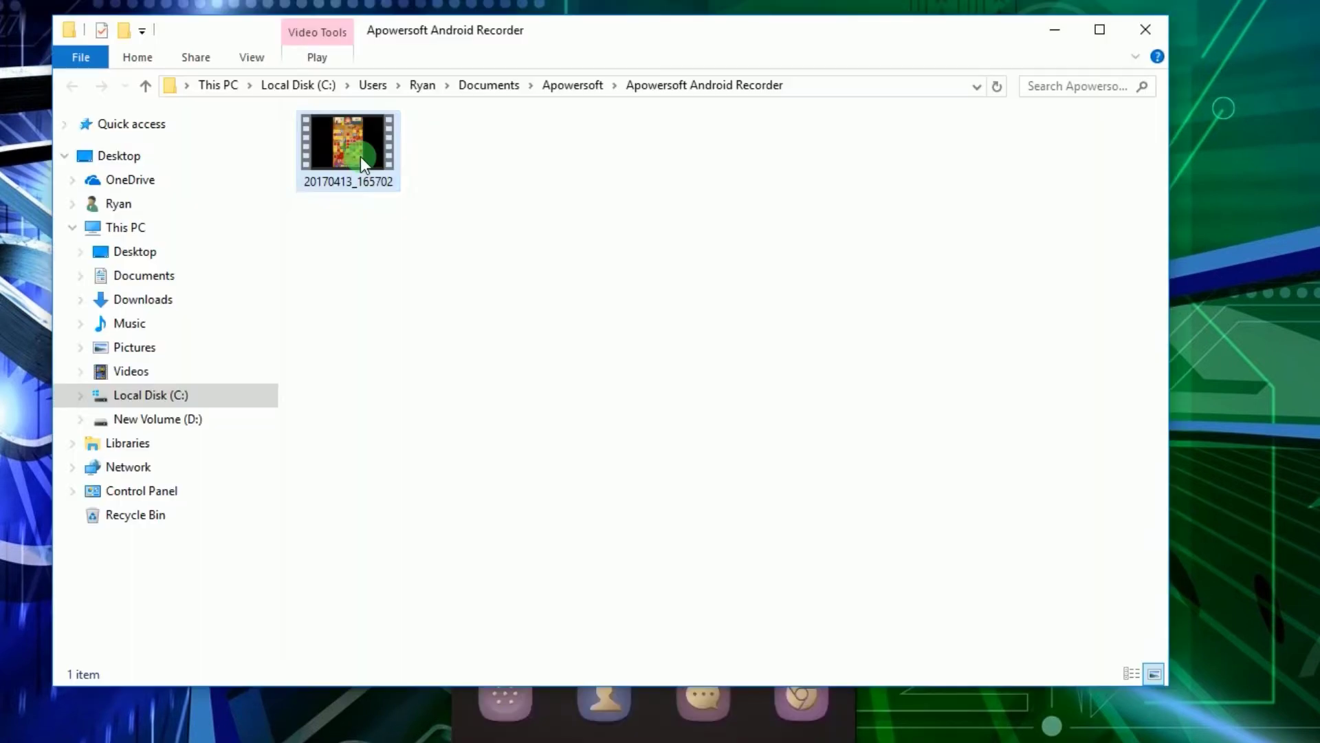
double_click(360, 156)
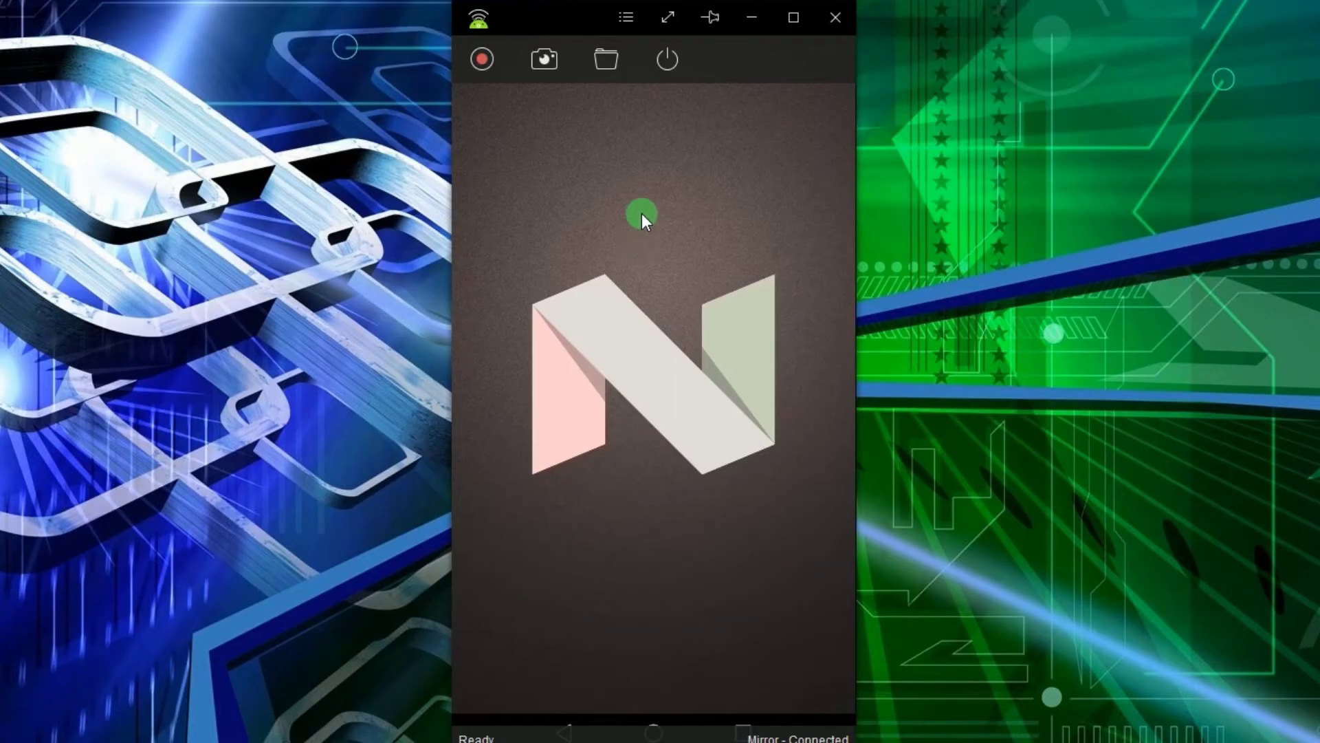
left_click(664, 60)
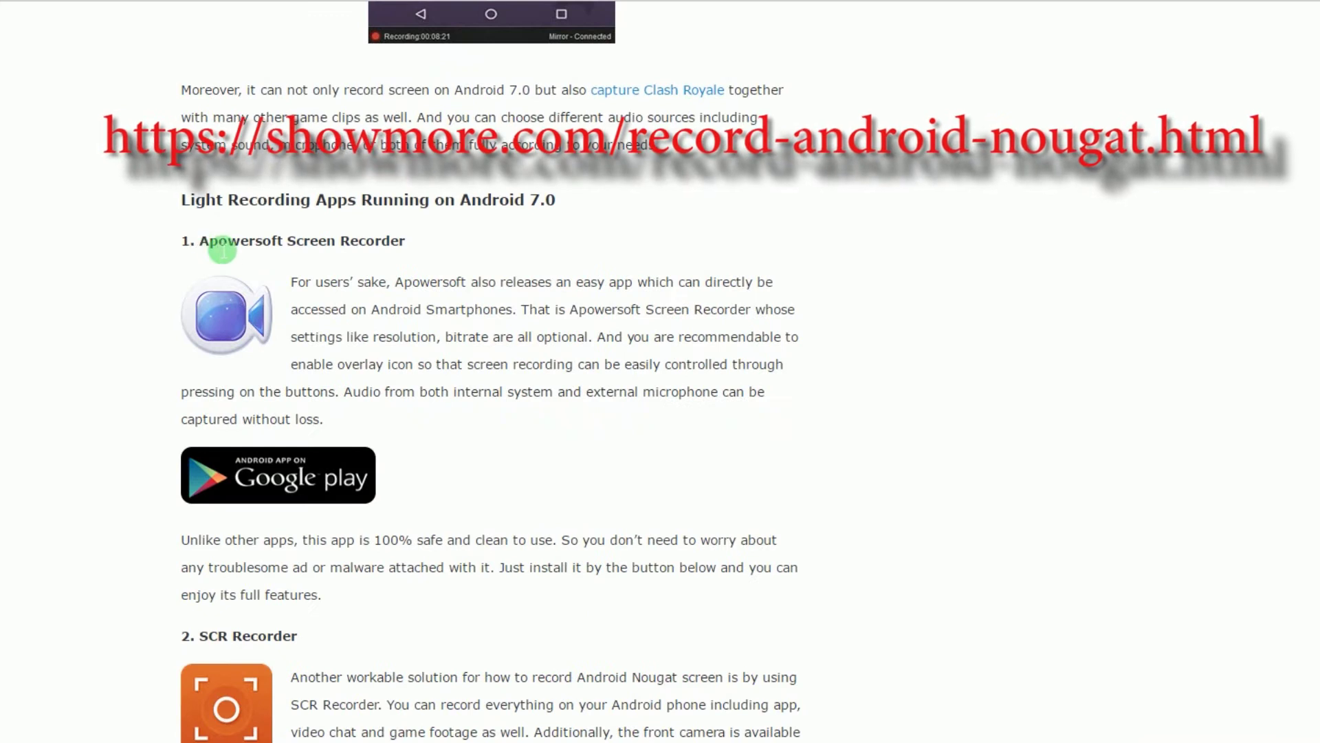
Step: Highlight the 'Apowersoft Screen Recorder' app name in the article, then clear the highlight
left_click_drag(199, 241, 411, 241)
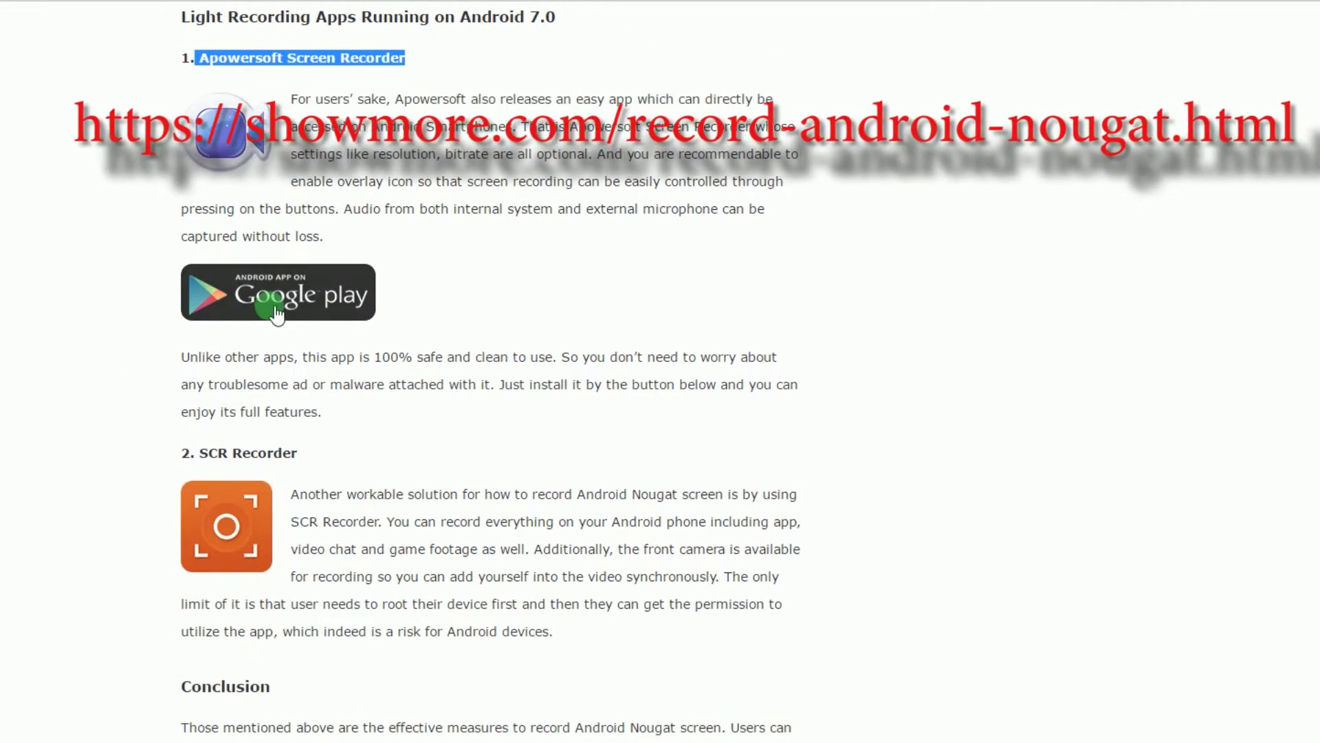
left_click(73, 299)
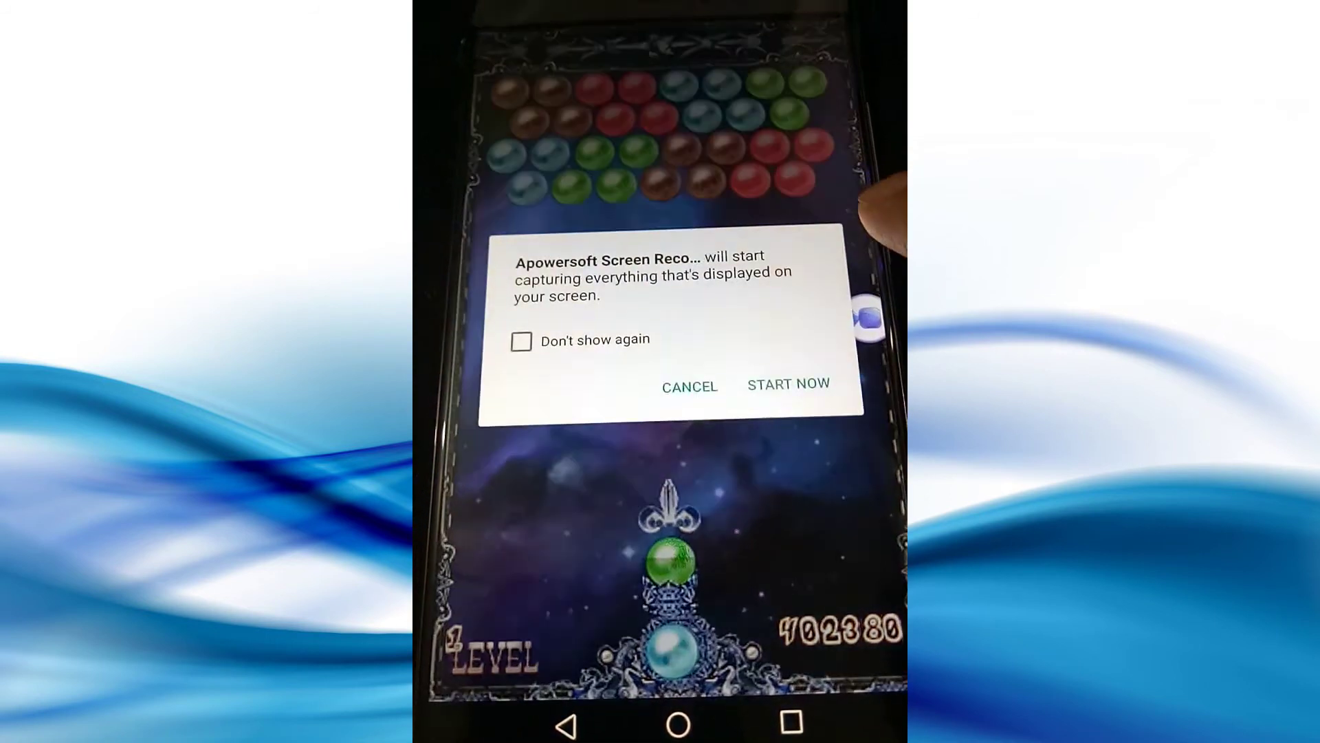
Step: Grant screen-capture permission with START NOW to begin recording Shoot Bubble Deluxe
left_click(761, 370)
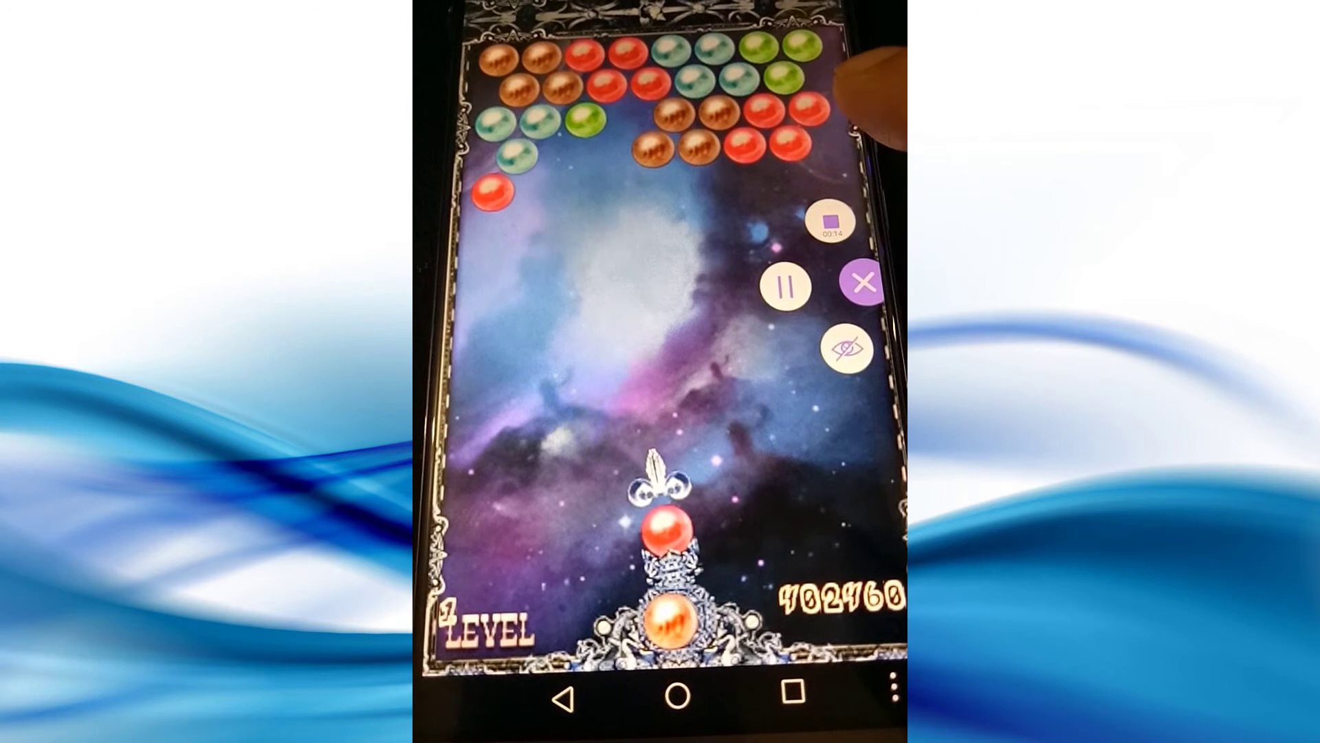
Step: Stop the Shoot Bubble Deluxe recording and play its clip in Videos, just once
left_click(839, 258)
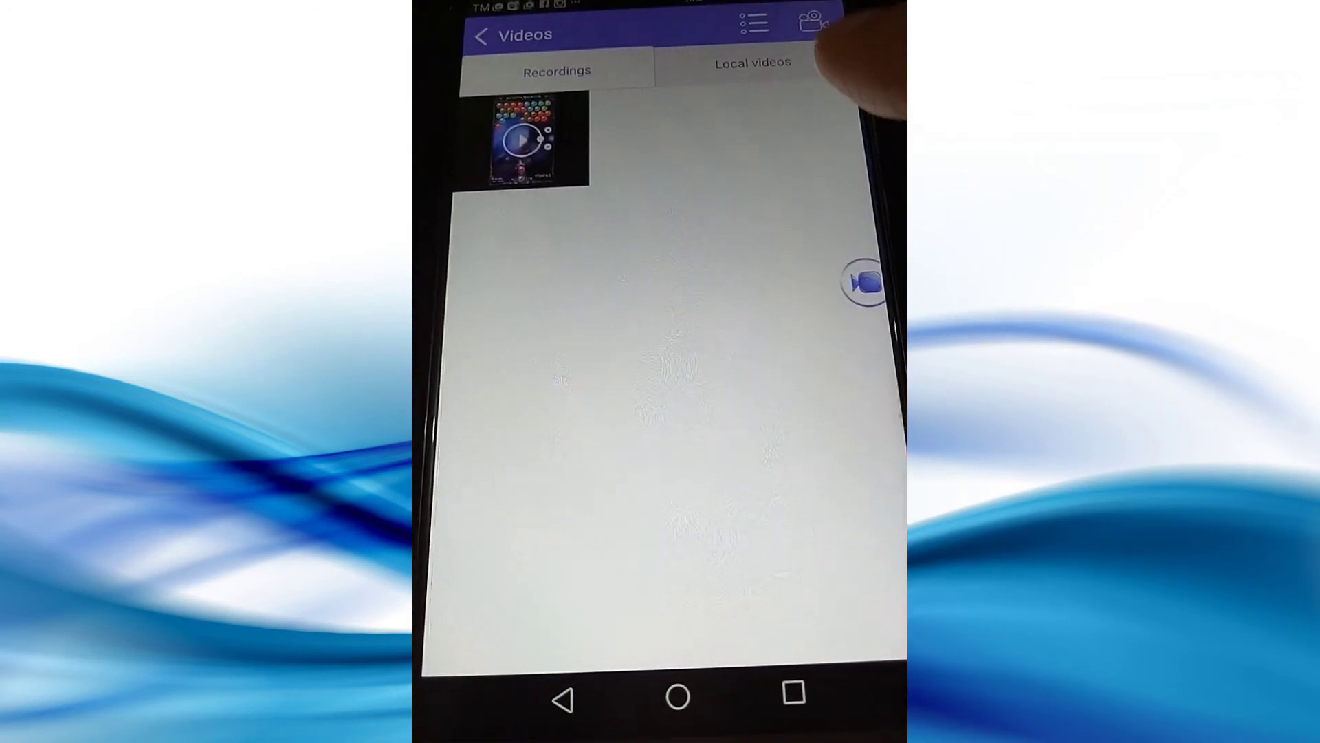
left_click(531, 155)
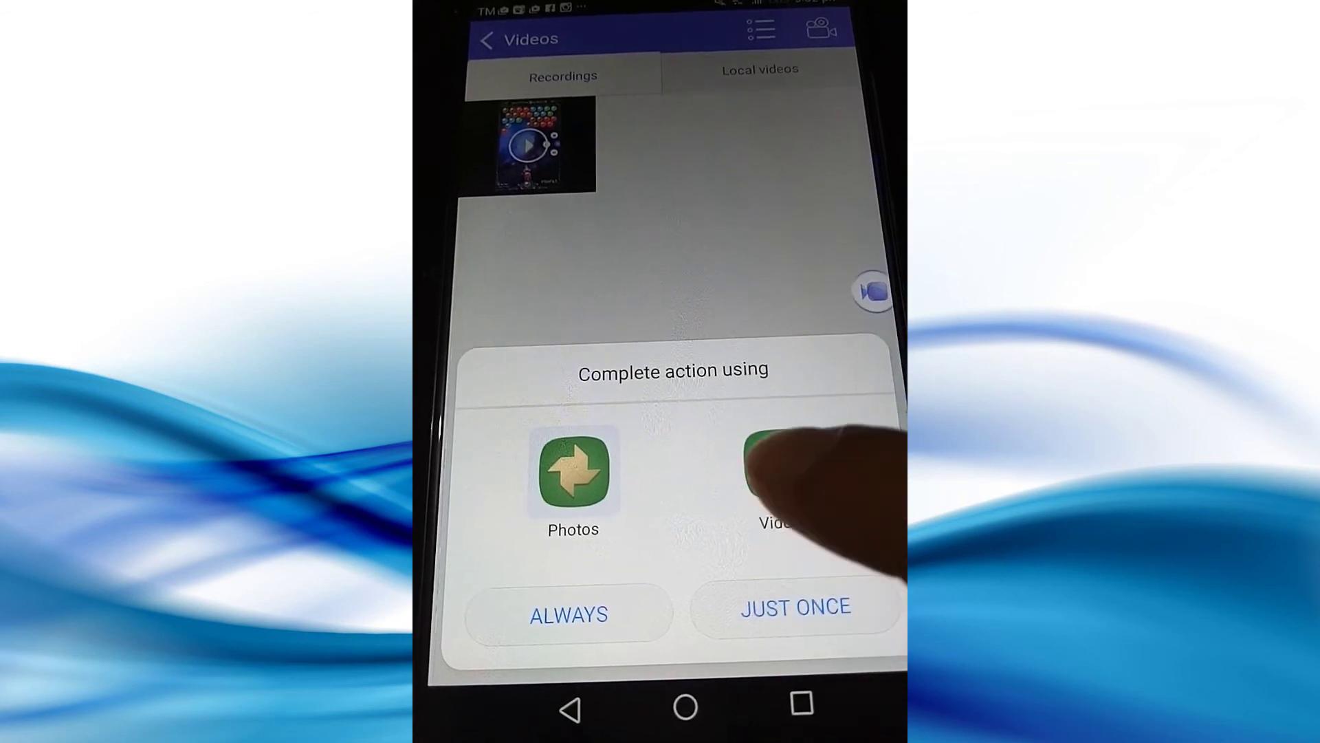
left_click(784, 473)
left_click(773, 616)
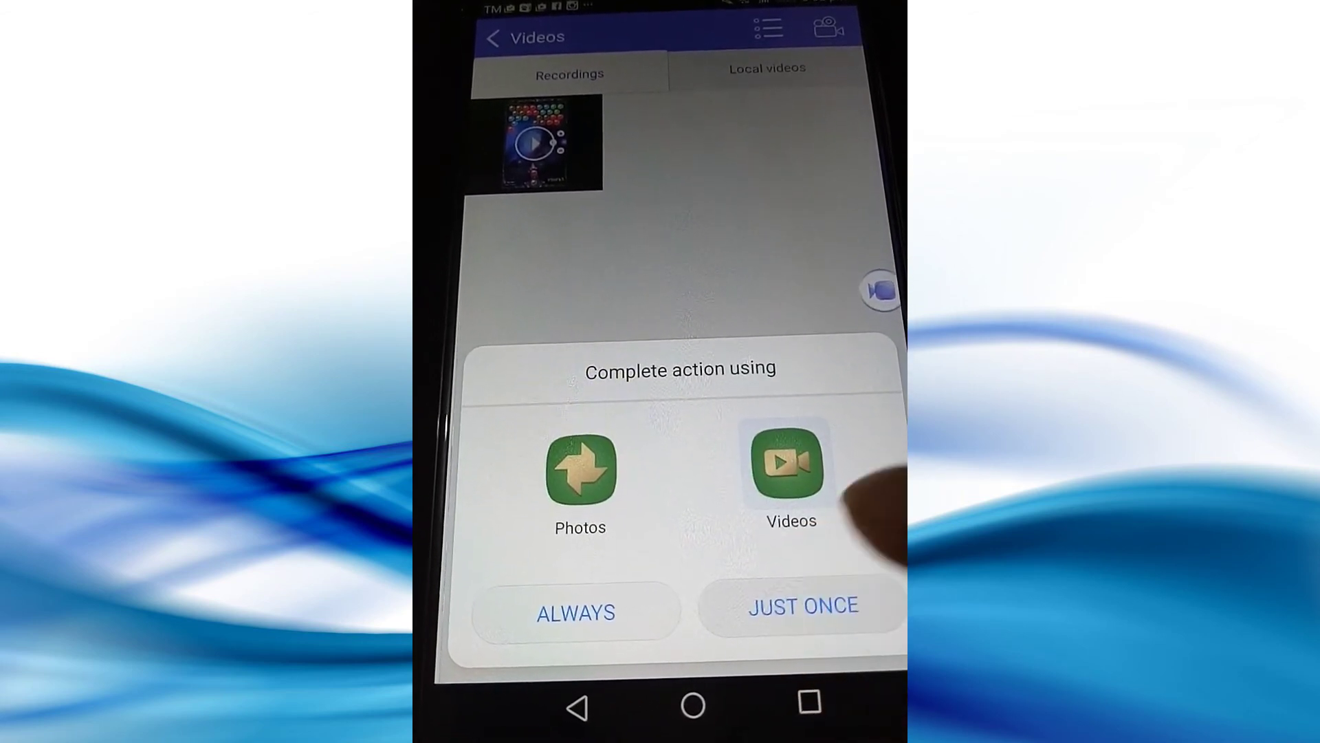